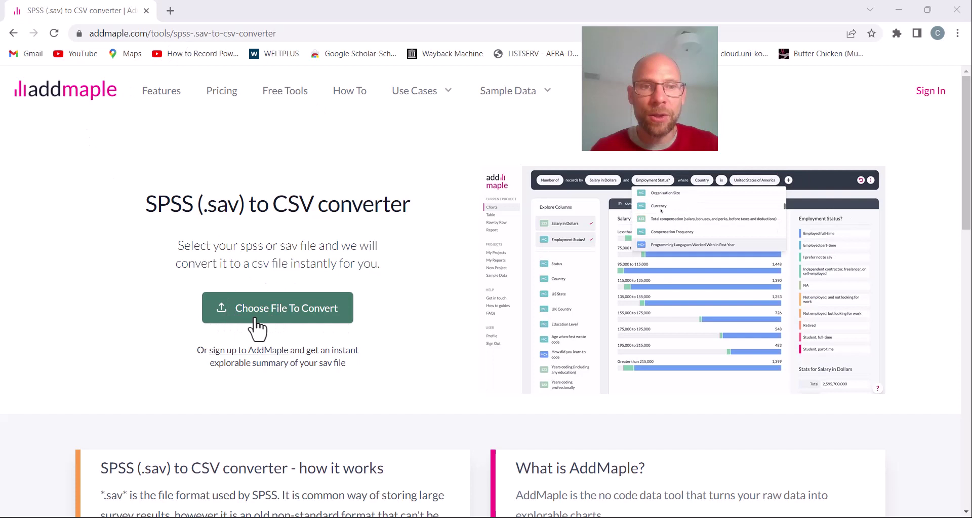
Convert math.sav from Downloads to CSV with the online converter and open the downloaded math.csv in Excel
left_click(294, 318)
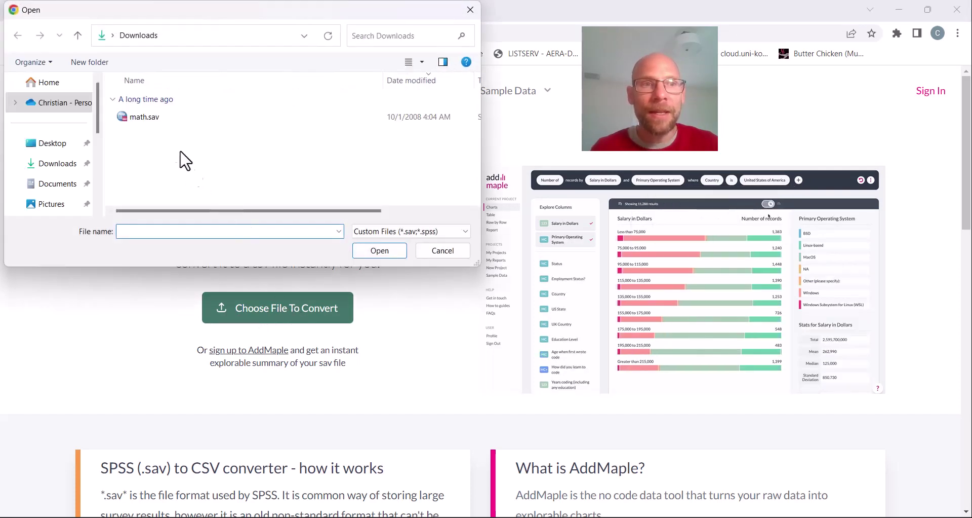
left_click(145, 118)
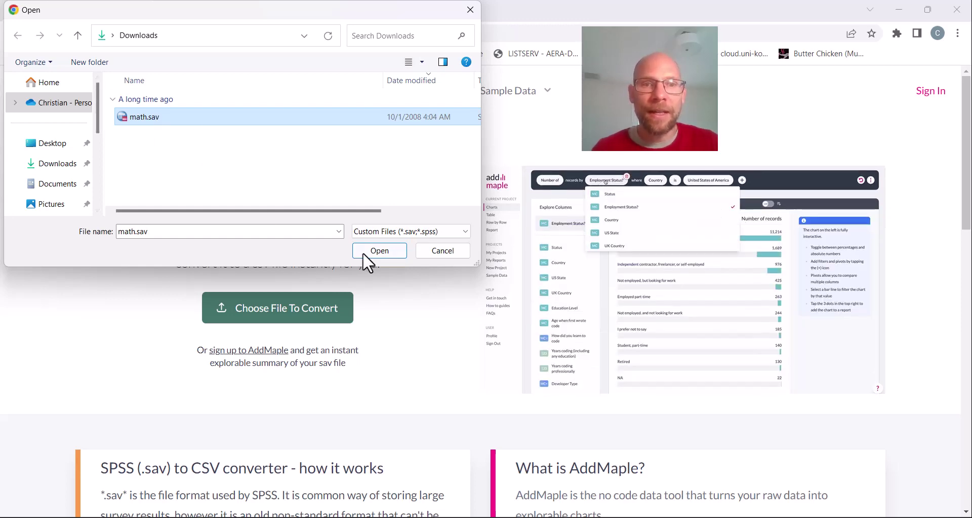
left_click(384, 252)
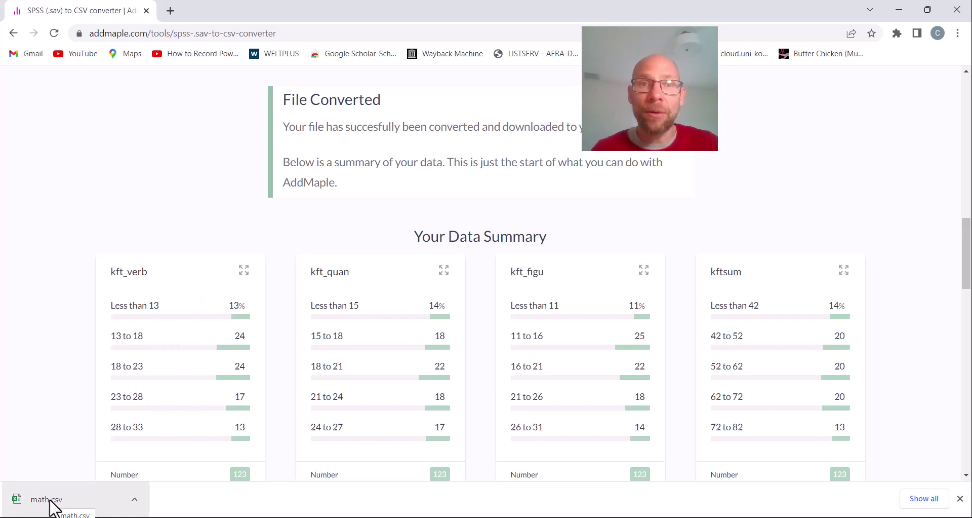
left_click(48, 499)
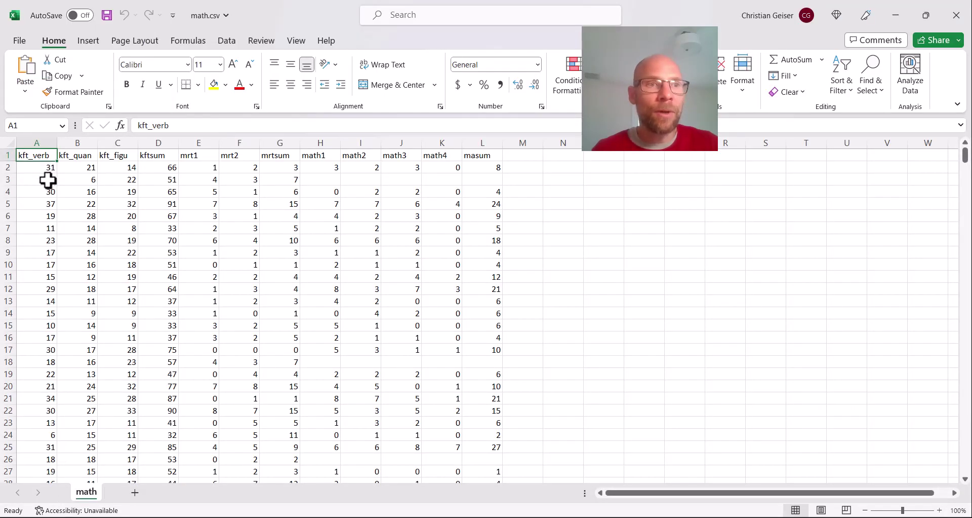
Examine the variable names in row 1, the data values below them, and the blank cells in the math1 to masum columns
left_click(6, 155)
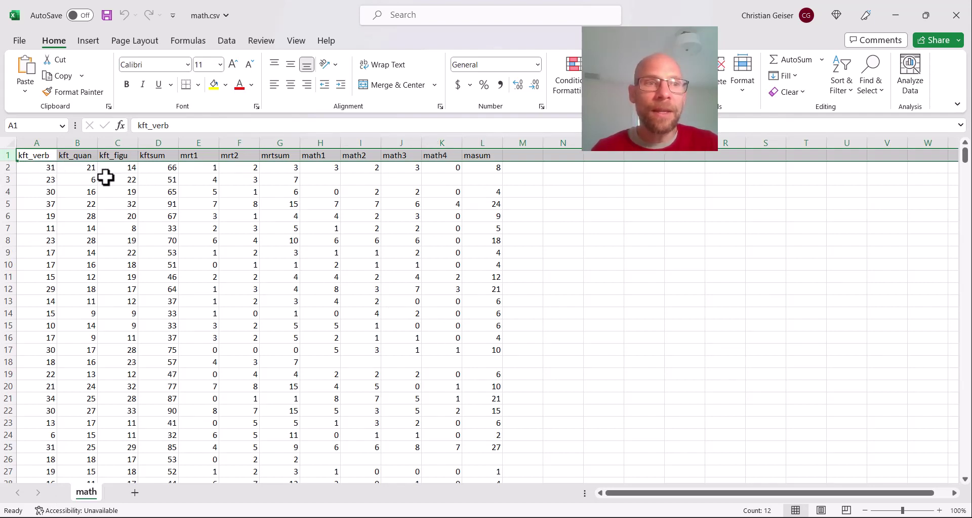
left_click(26, 168)
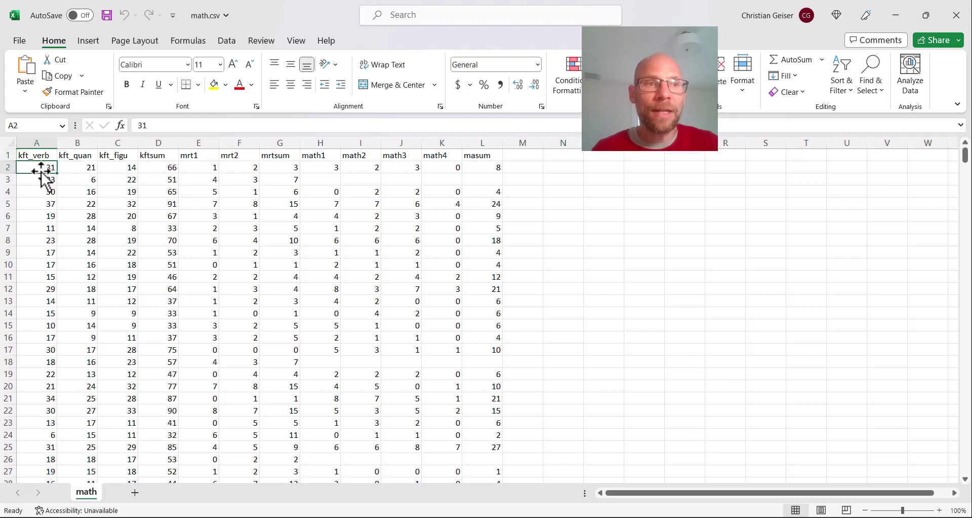
left_click(91, 172)
left_click(134, 191)
left_click(158, 192)
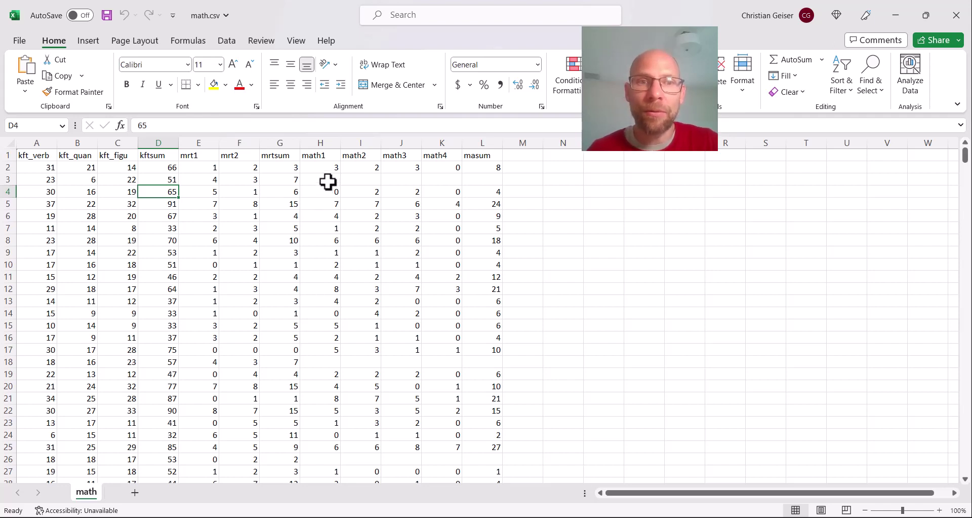
left_click_drag(328, 181, 499, 180)
left_click_drag(317, 363, 494, 359)
left_click_drag(329, 458, 480, 459)
left_click(597, 194)
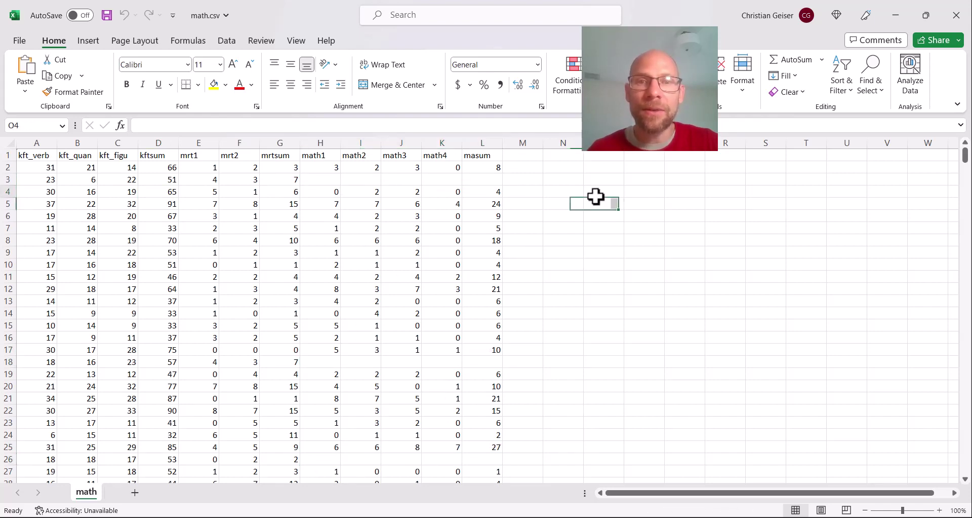
Replace all blank cells in columns A to L with -9 and check the replaced math scores in row 18
left_click_drag(38, 143, 484, 146)
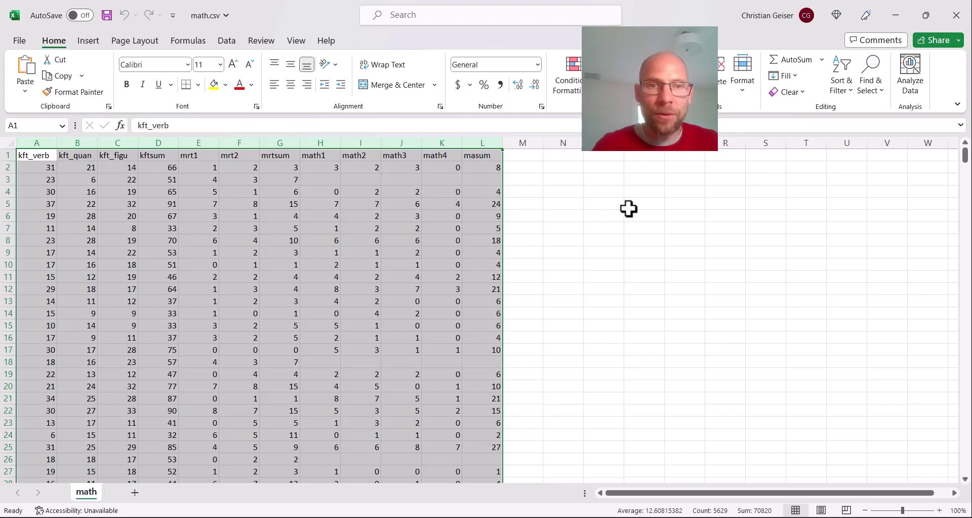
key("ctrl+h")
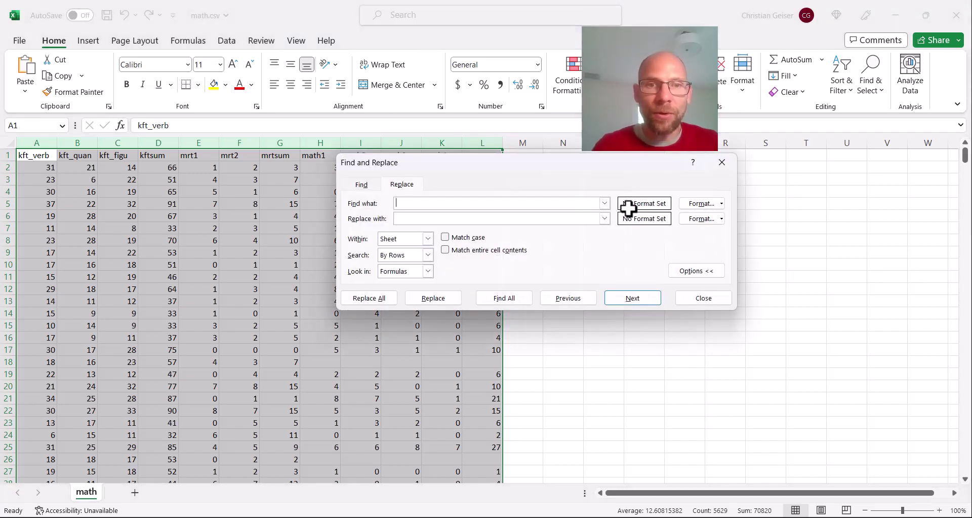
left_click(402, 219)
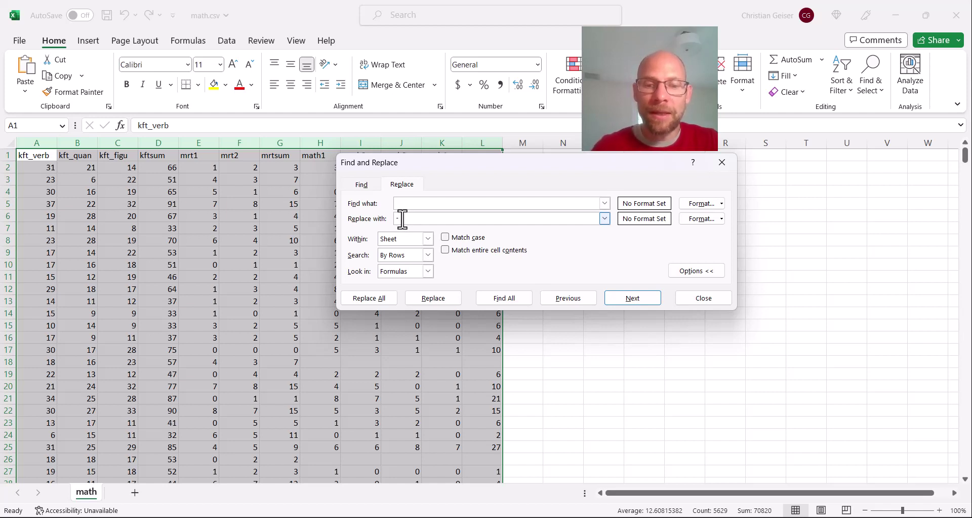
type("-9")
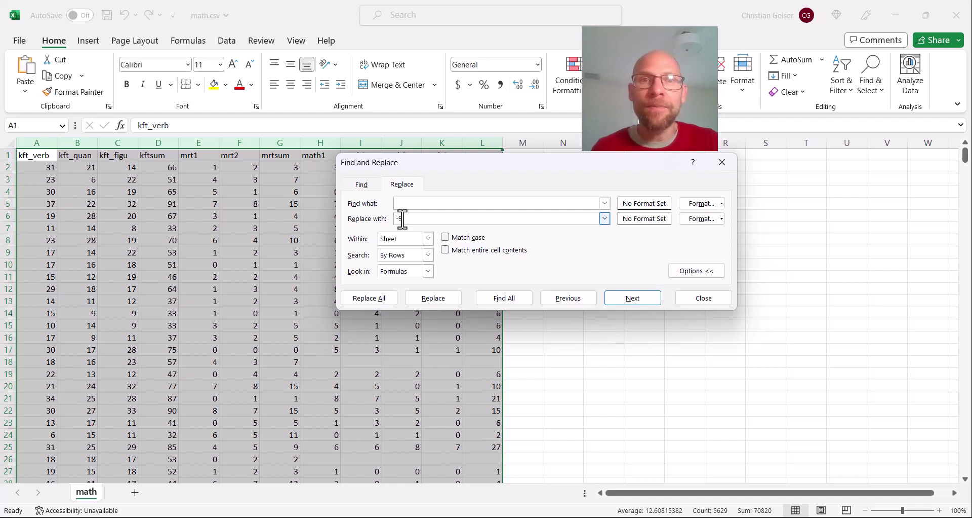
left_click(371, 300)
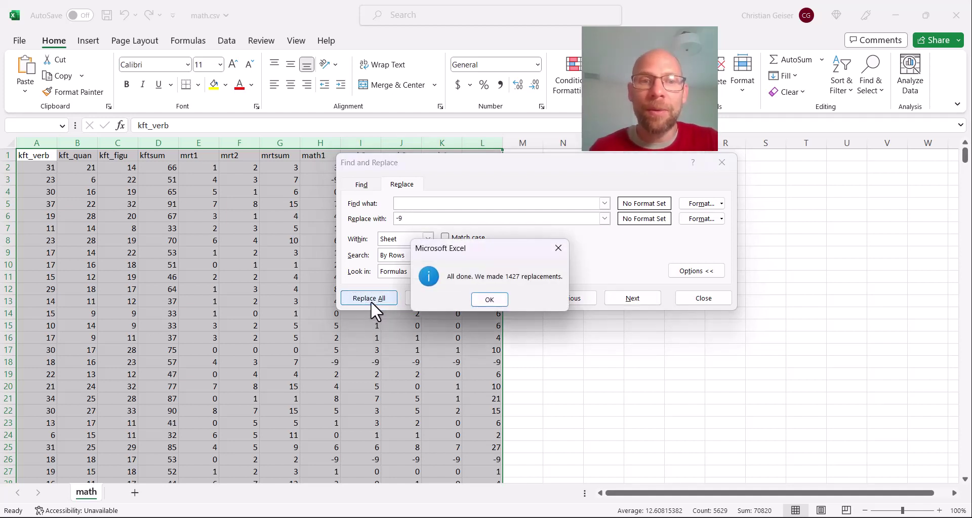
left_click(492, 298)
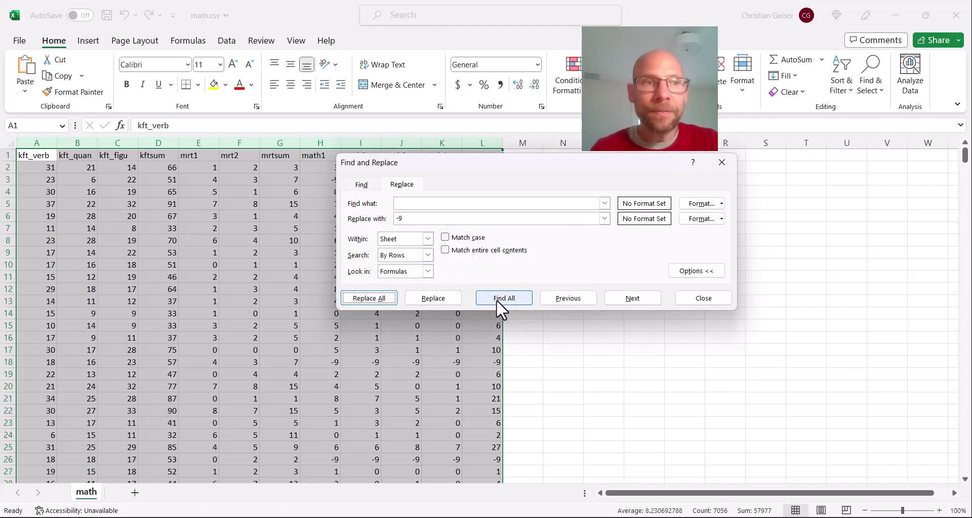
left_click(722, 162)
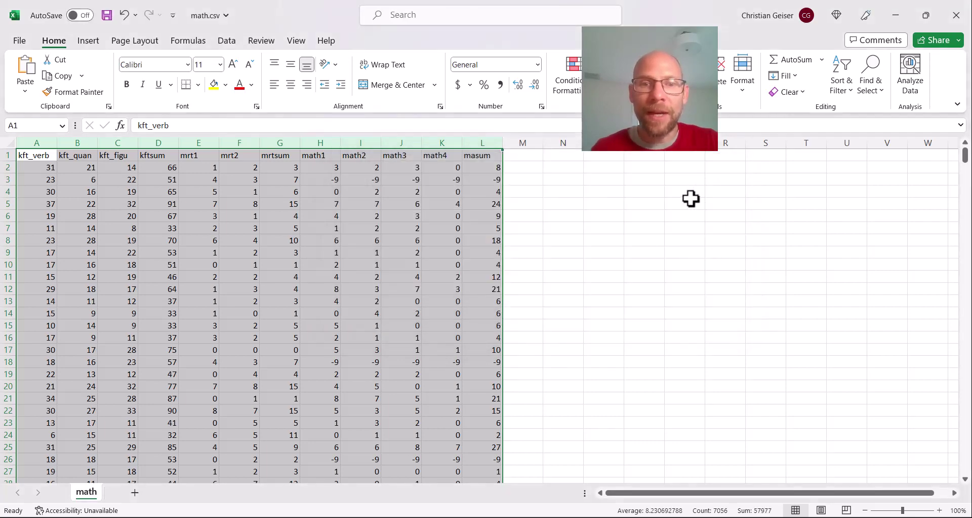
left_click(480, 362)
left_click(373, 361)
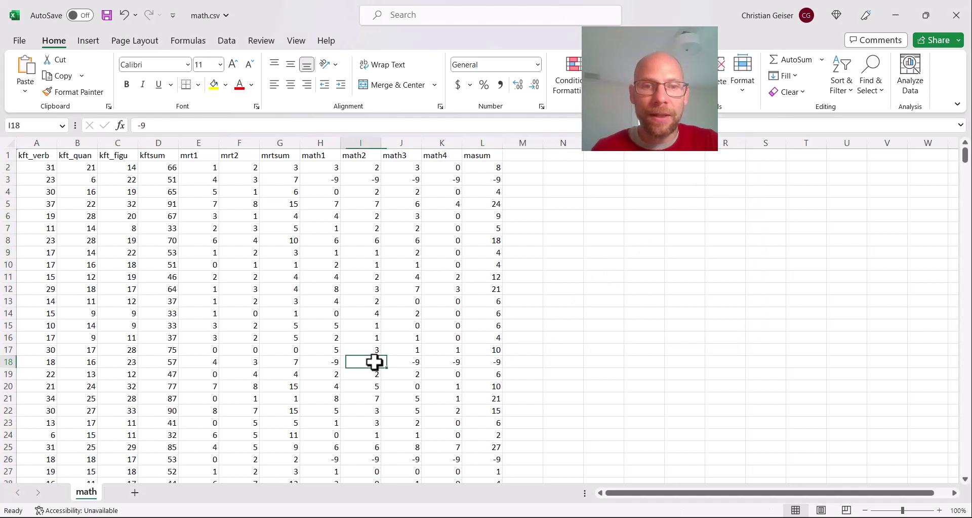
left_click(325, 362)
left_click(405, 362)
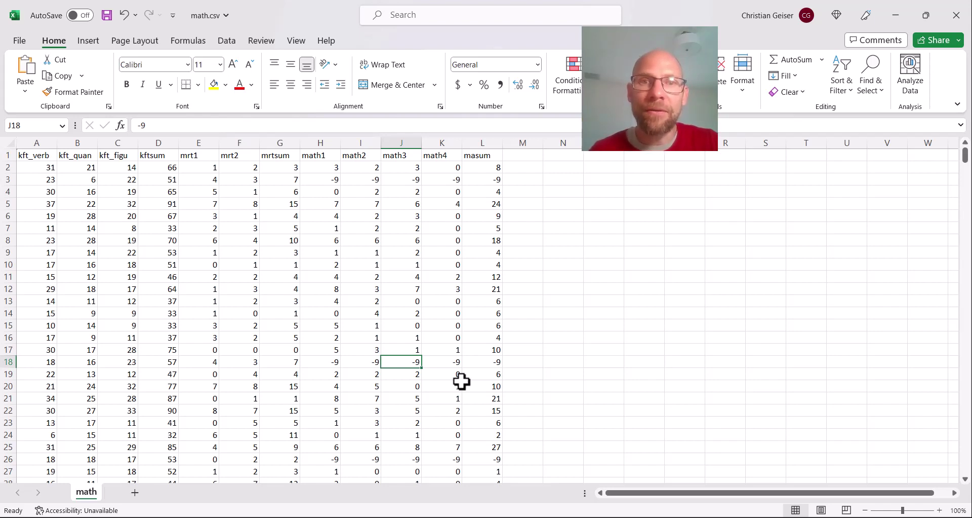
Copy the variable names in row 1, and delete that entire header row from the sheet
left_click(6, 156)
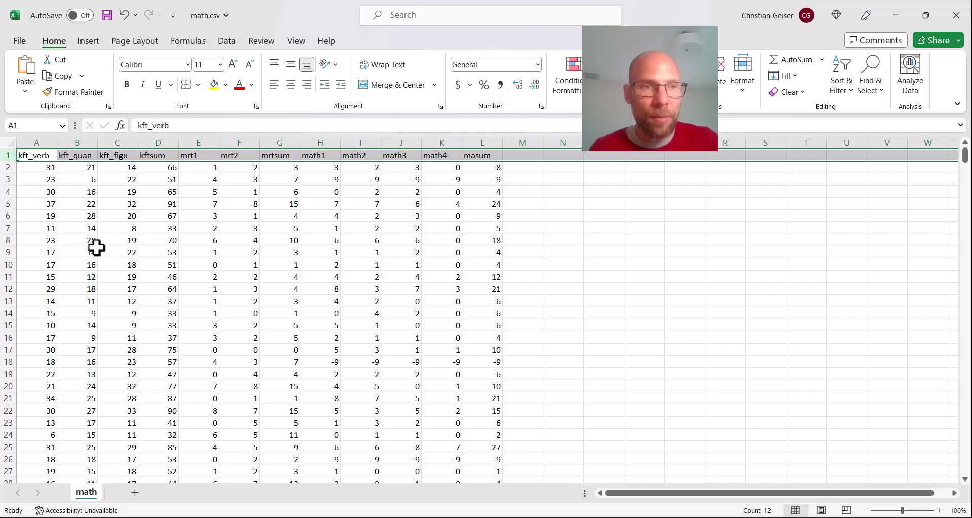
key("ctrl+c")
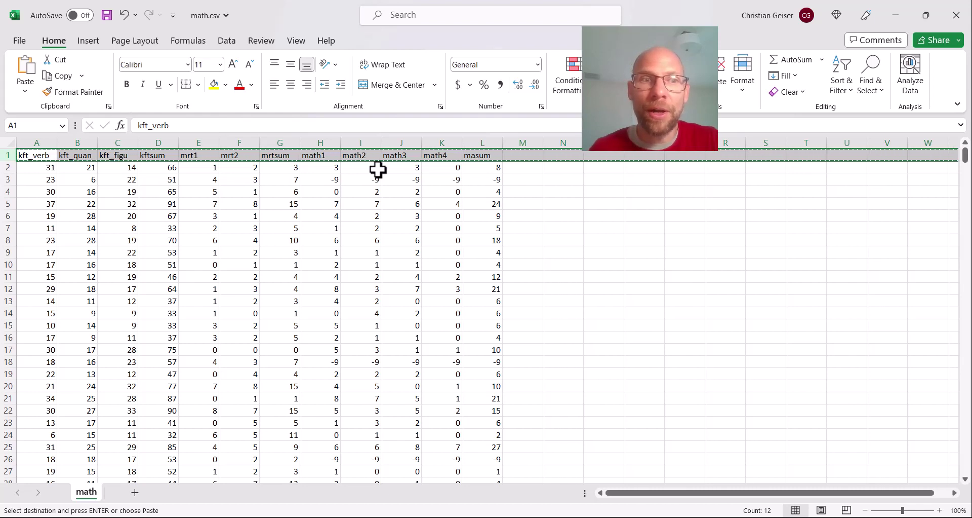
left_click(645, 226)
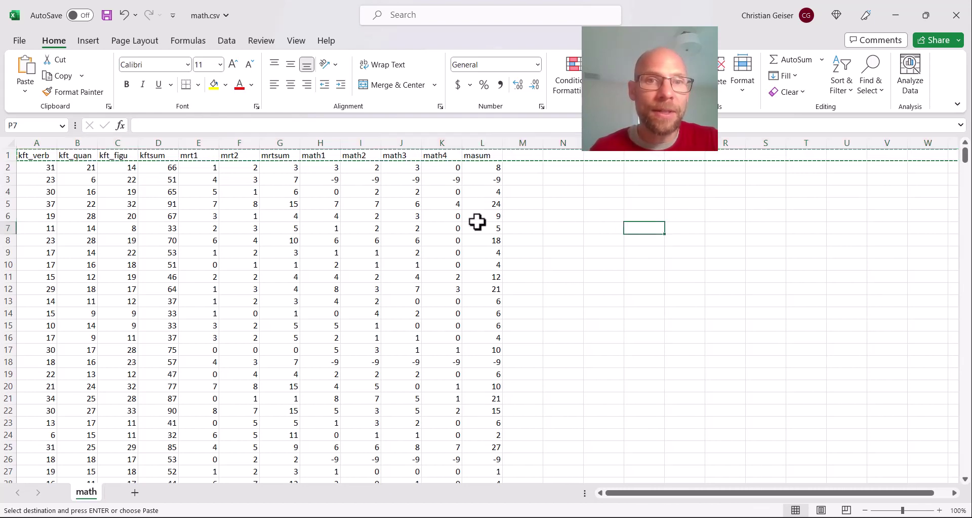
left_click(9, 157)
right_click(10, 159)
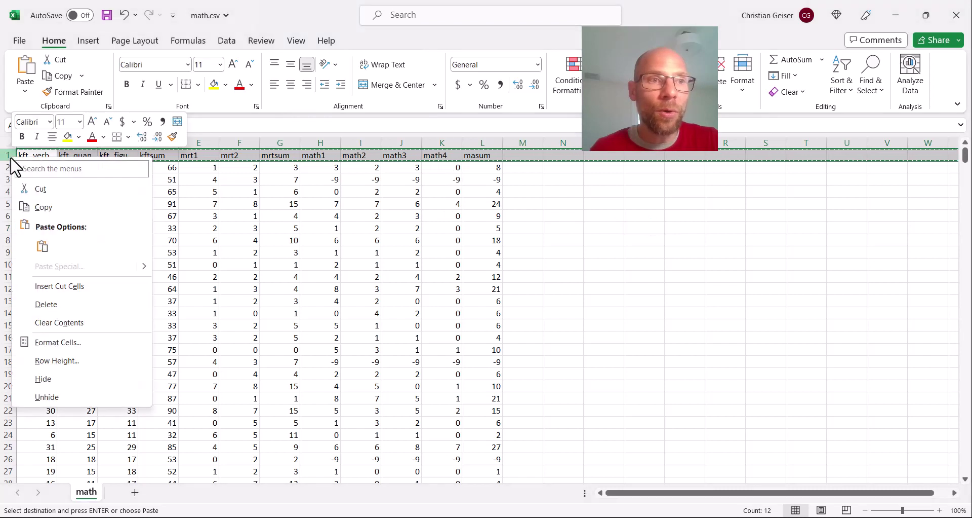
left_click(51, 306)
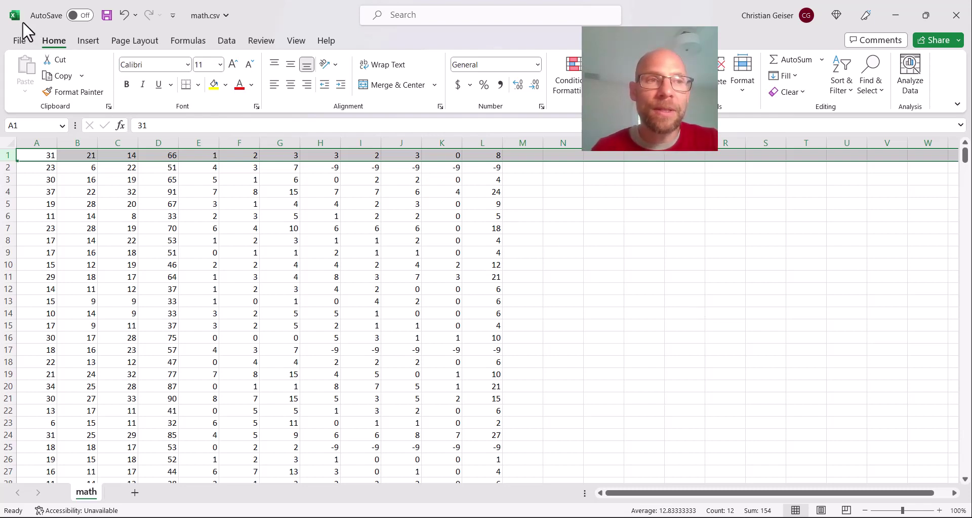
Prepare to save a copy in Downloads as Text (Tab delimited) (*.txt) and open its file name for editing
left_click(20, 41)
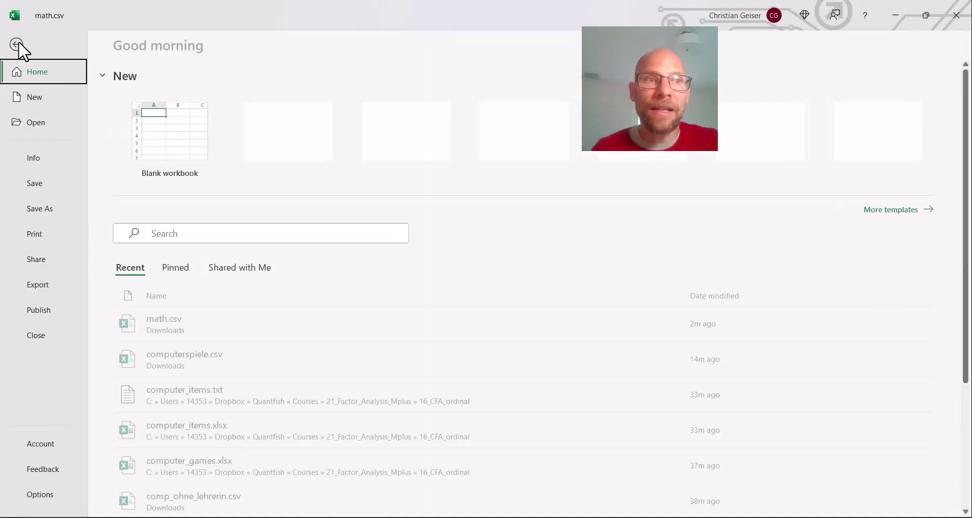
left_click(44, 206)
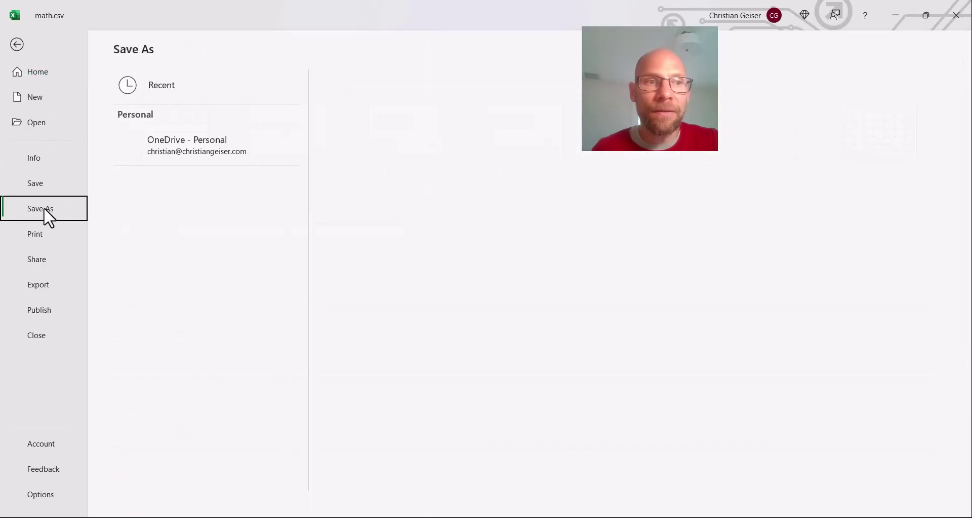
left_click(407, 109)
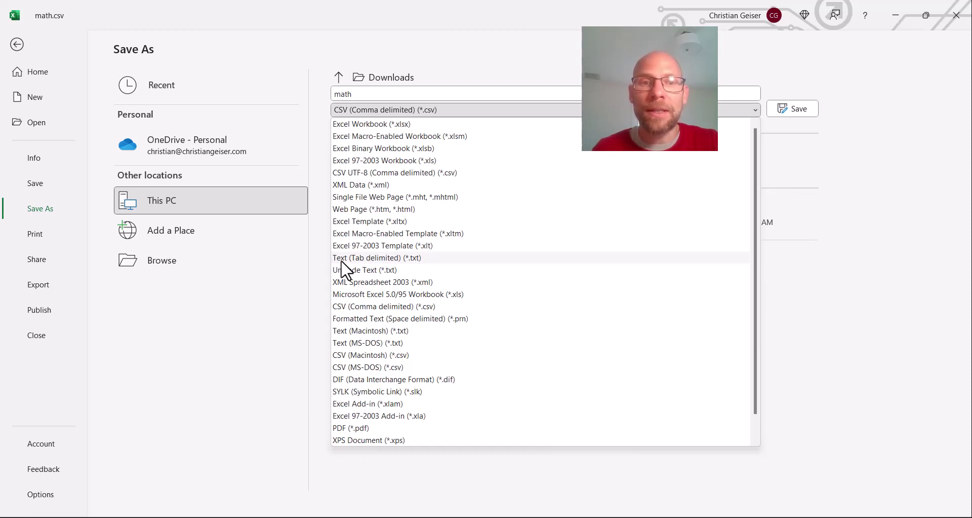
left_click(397, 262)
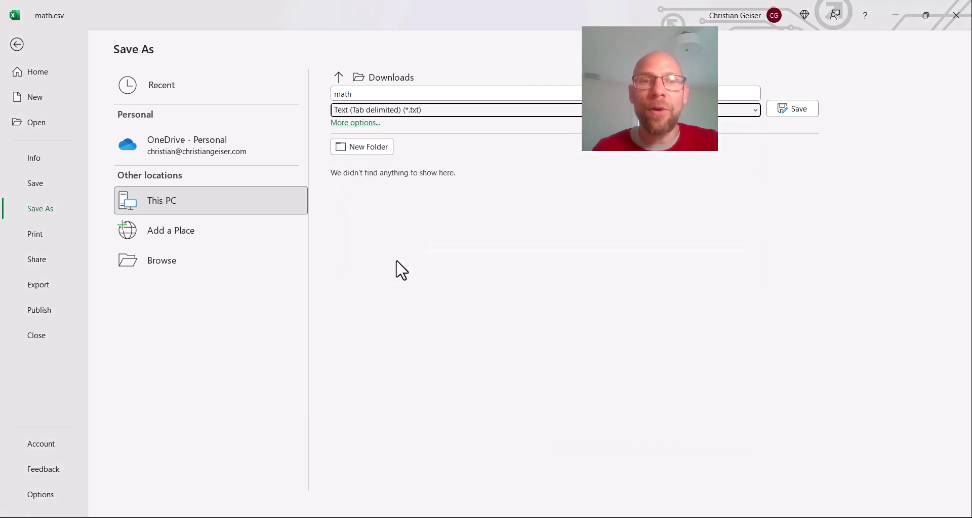
left_click(363, 94)
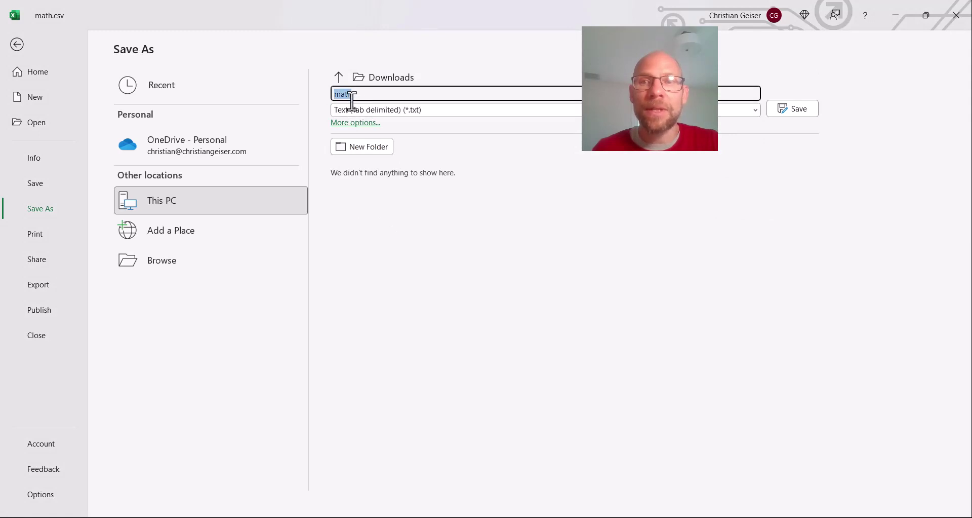